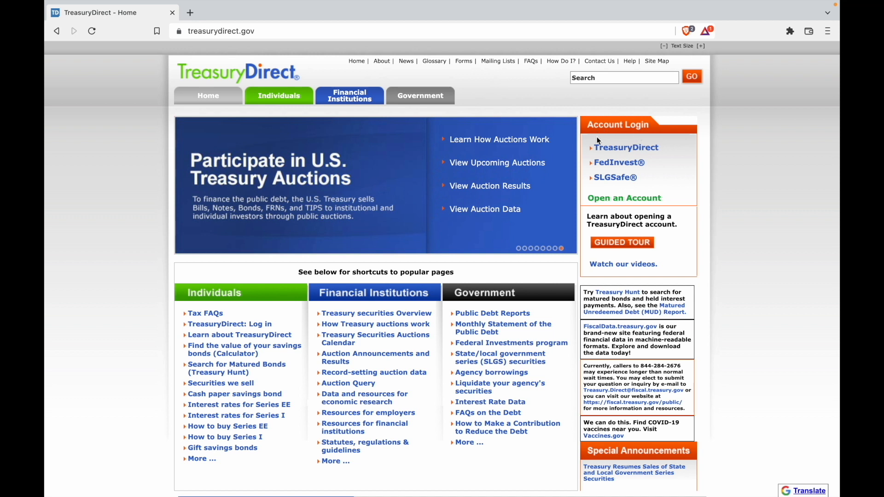
Start an online application for a new TreasuryDirect account and submit Individual as the account type
click(605, 204)
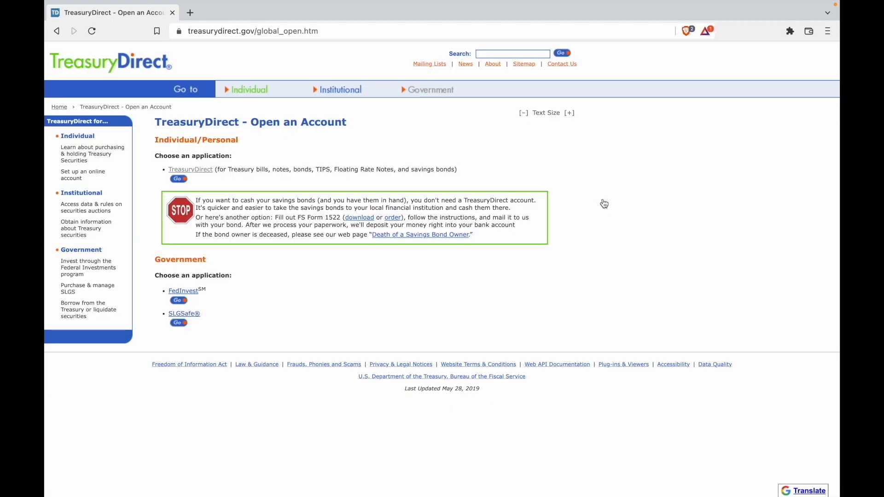
click(200, 174)
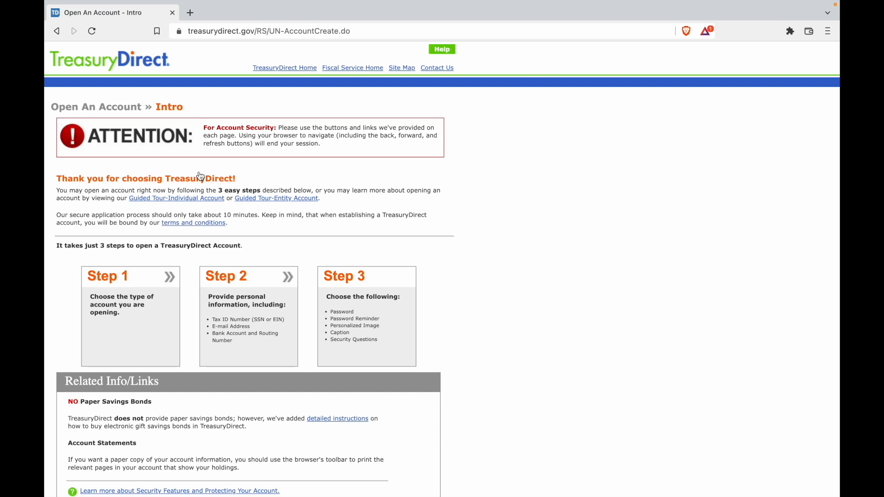
scroll(201, 176, down, 3)
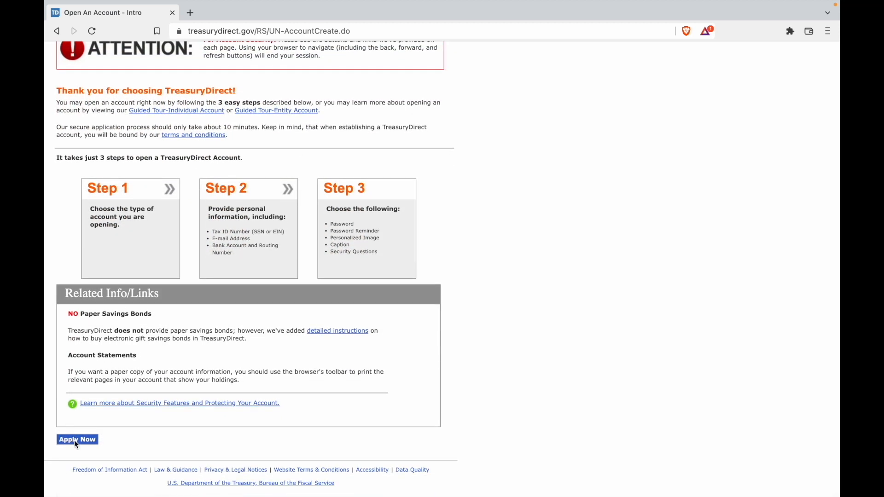
click(75, 440)
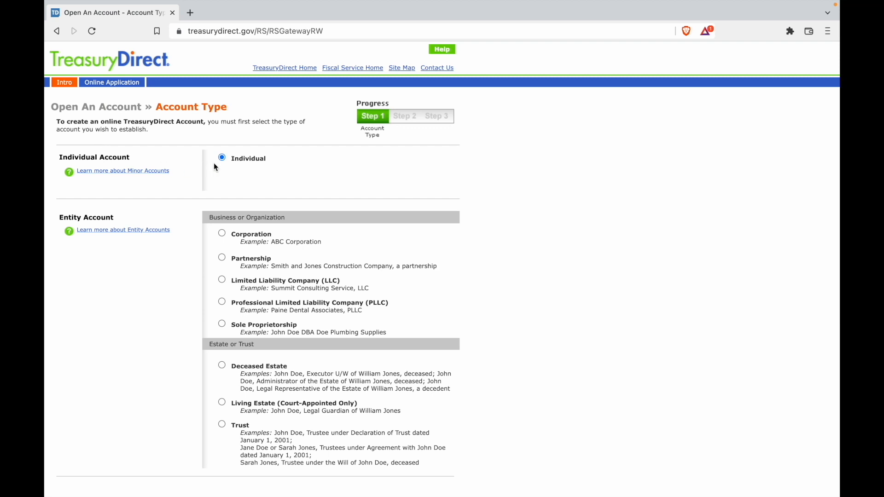
scroll(216, 167, down, 2)
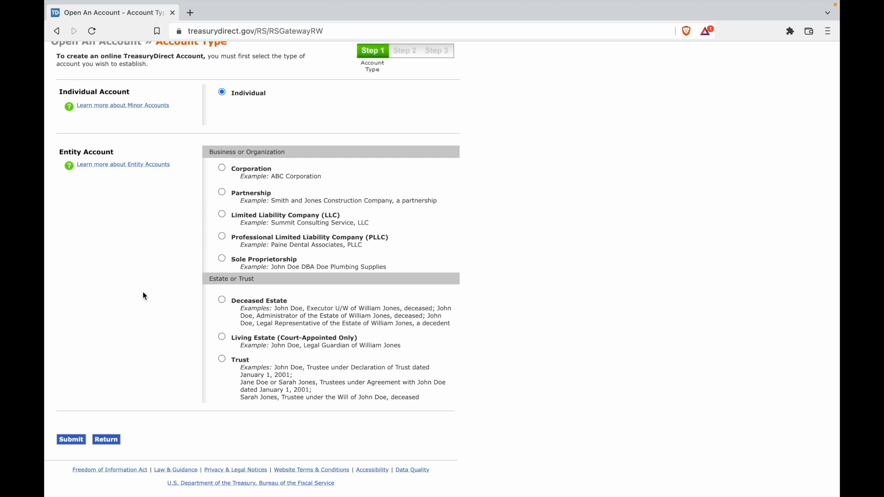
click(71, 441)
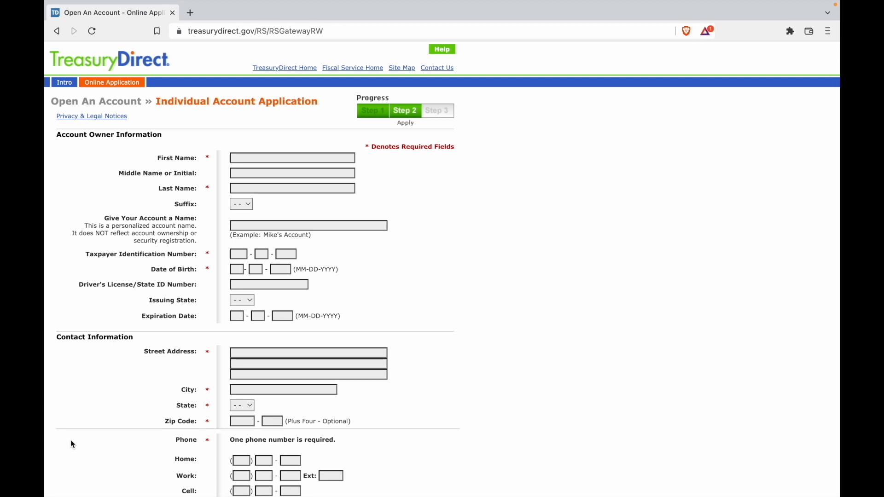
Review the individual account application from the owner information through the contact and bank sections to the taxpayer certification
scroll(71, 443, down, 3)
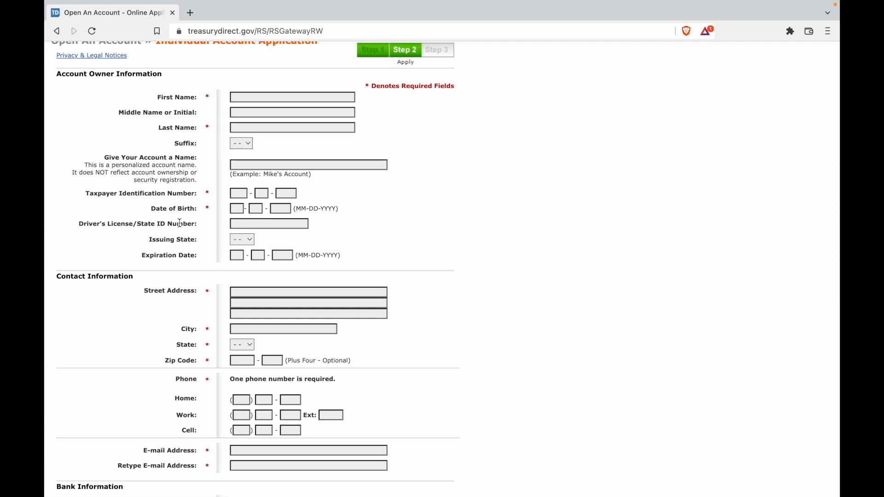
scroll(180, 223, down, 2)
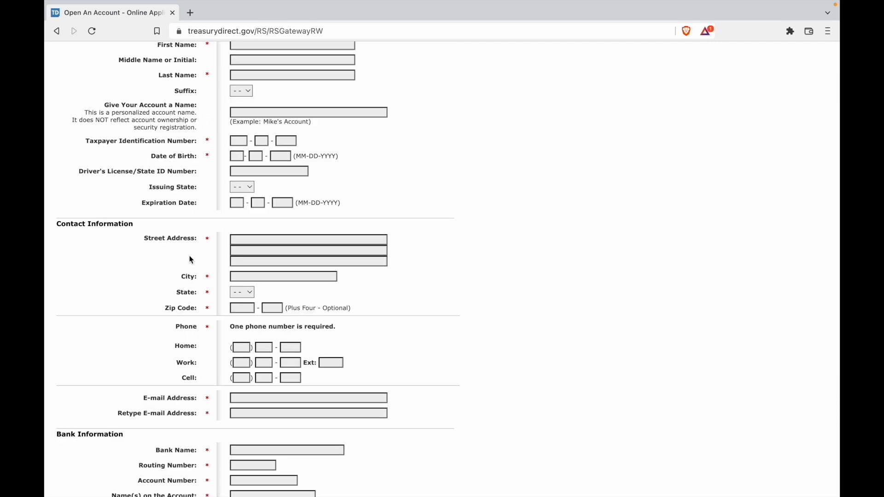
scroll(189, 255, down, 5)
scroll(186, 325, down, 1)
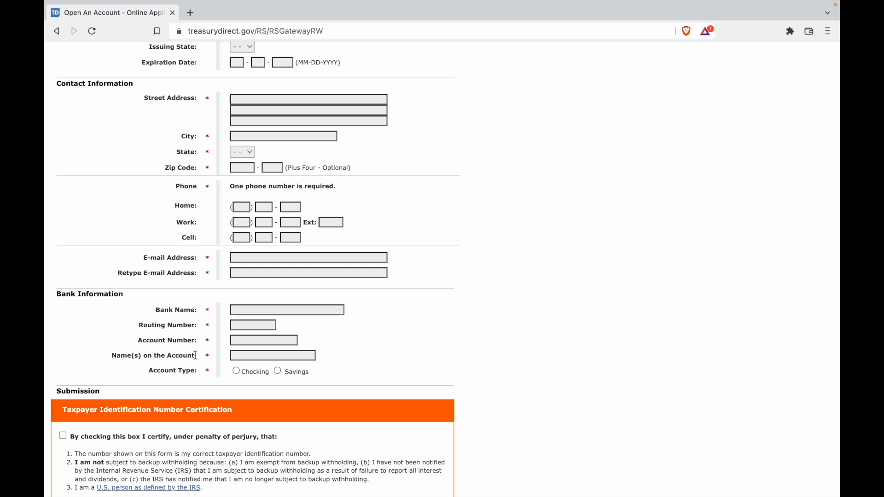
scroll(196, 354, down, 3)
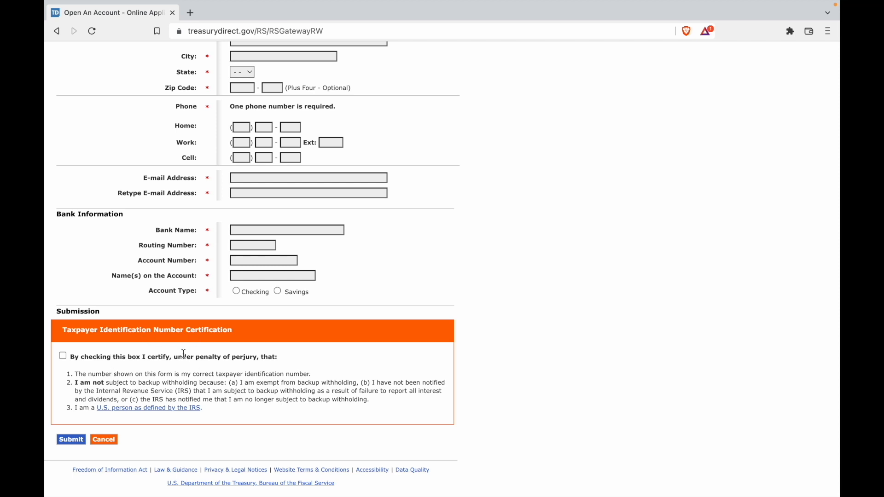
mouse_move(751, 4)
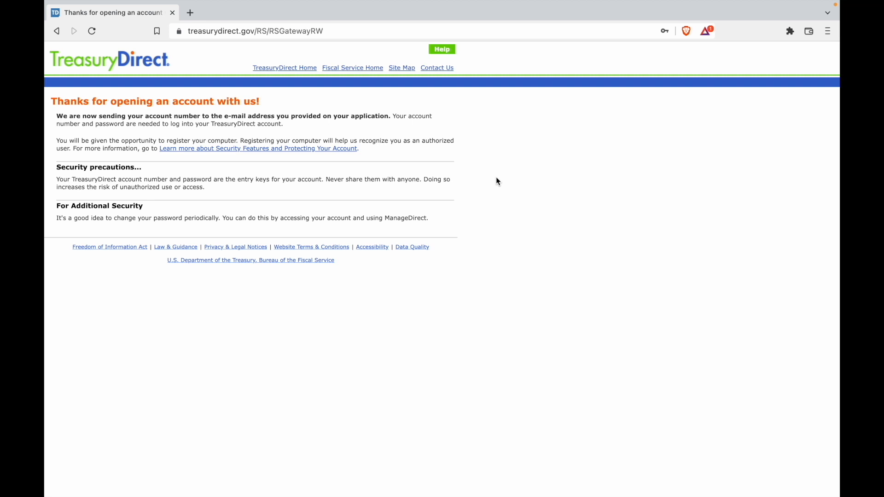
Return to the TreasuryDirect home page and proceed to the TreasuryDirect account login
click(295, 72)
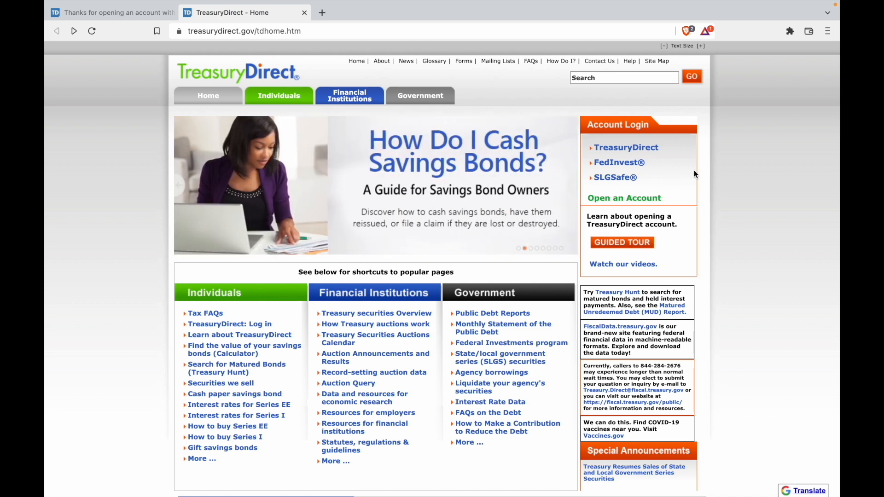
click(633, 148)
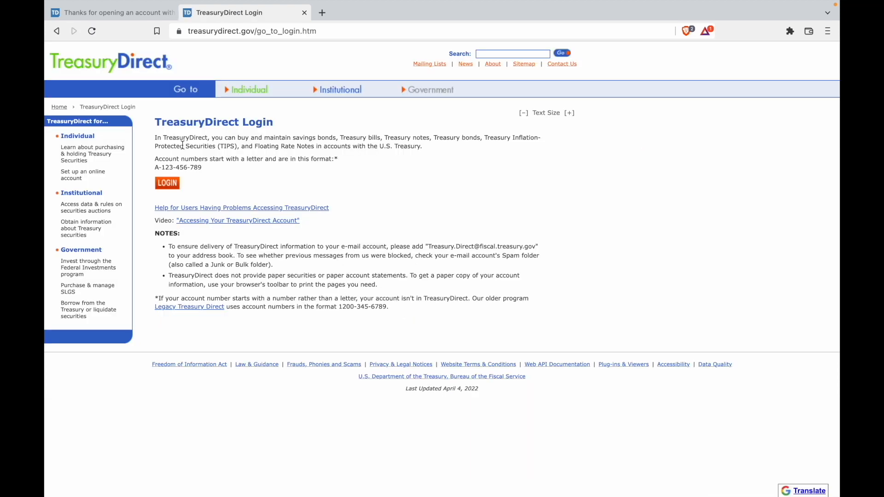
click(169, 184)
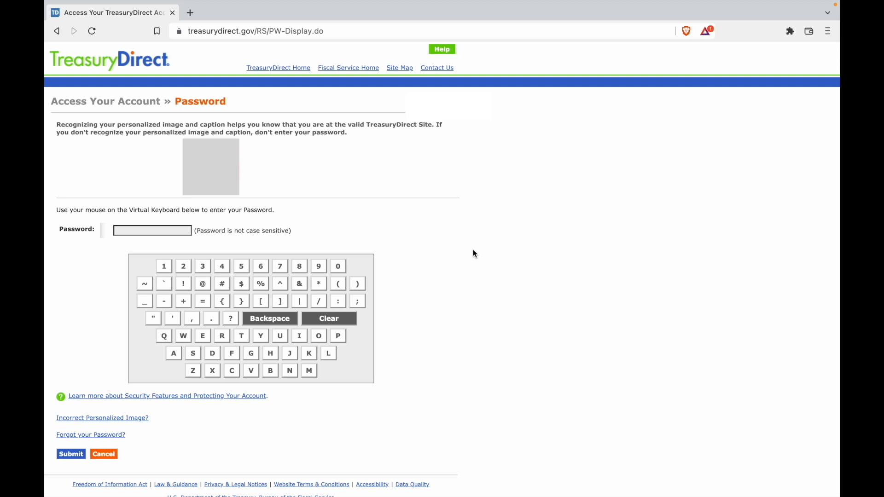
click(240, 286)
click(248, 351)
click(322, 320)
click(503, 249)
key(Tab)
key(Tab)
key(Tab)
key(Tab)
key(Tab)
key(Tab)
key(Tab)
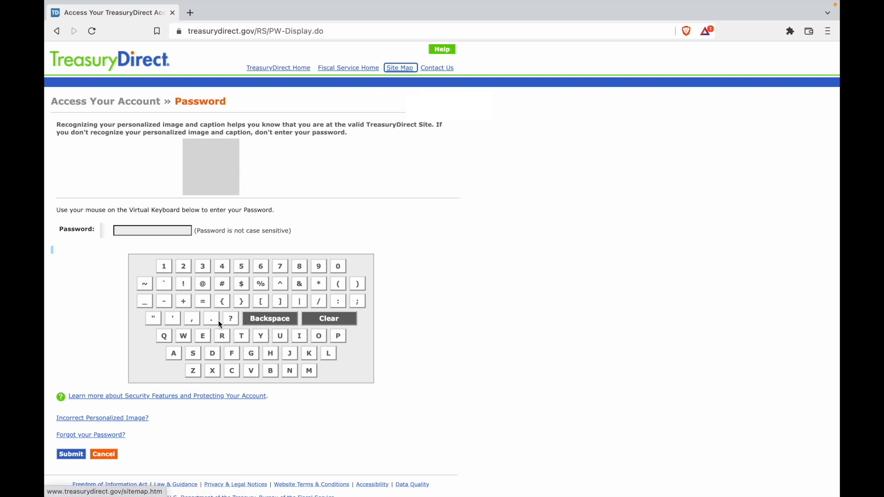
key(Tab)
key(Tab)
key(Tab)
key(Tab)
key(Tab)
key(Tab)
key(Tab)
key(Tab)
key(Tab)
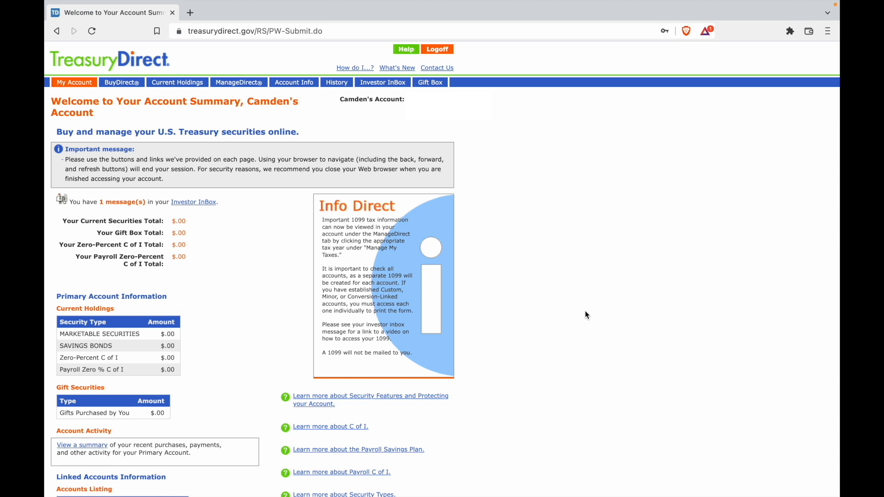
Read the "Information for Purchasers" message in the Investor InBox and return to the account summary
click(194, 206)
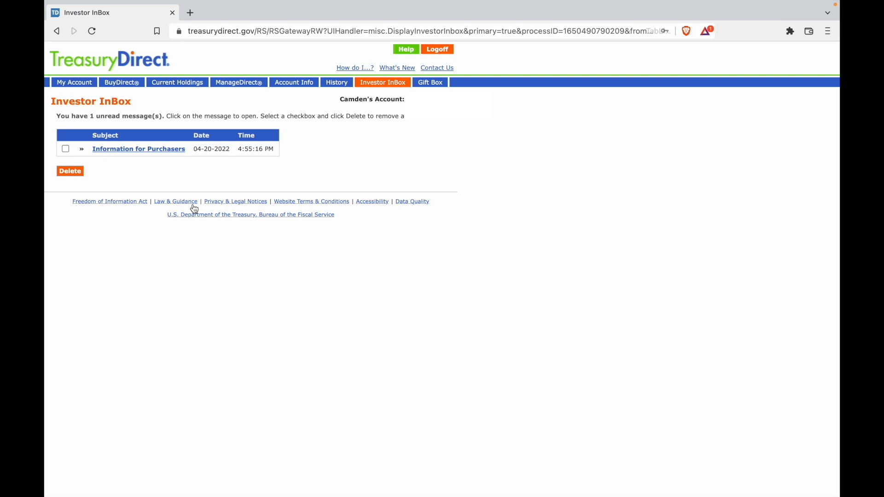
click(144, 150)
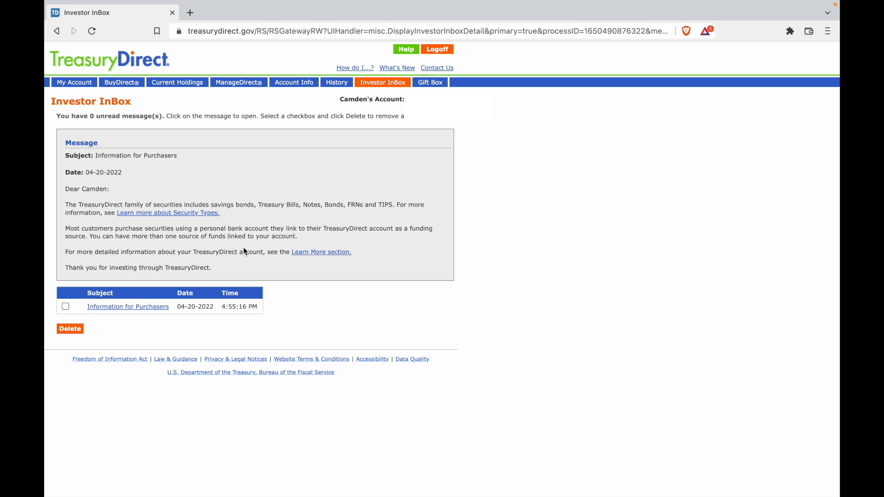
click(68, 86)
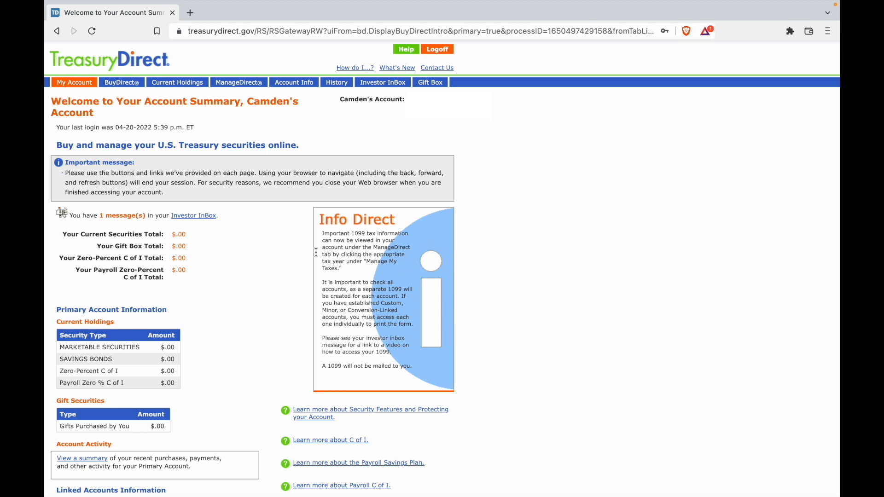
Choose Series I savings bonds in BuyDirect and submit the purchase form with a single scheduled purchase
click(122, 83)
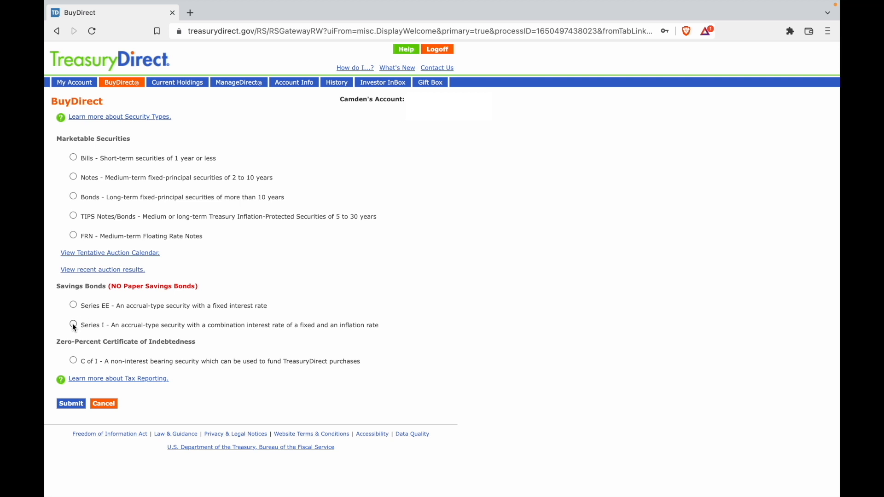
click(64, 404)
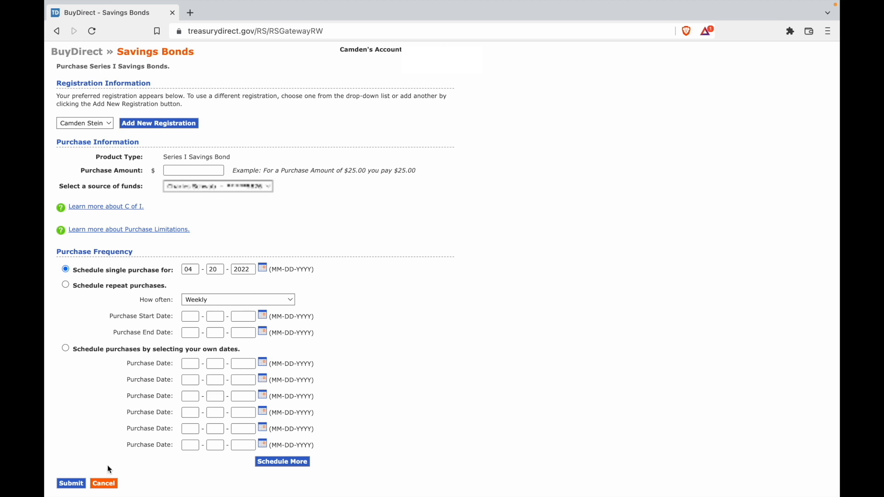
click(71, 483)
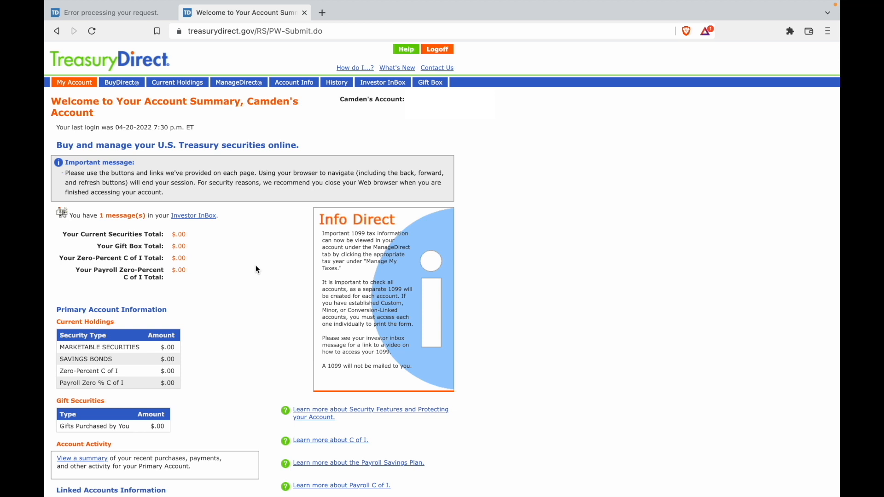
Check the savings bonds amount under Current Holdings in the account summary
double_click(173, 358)
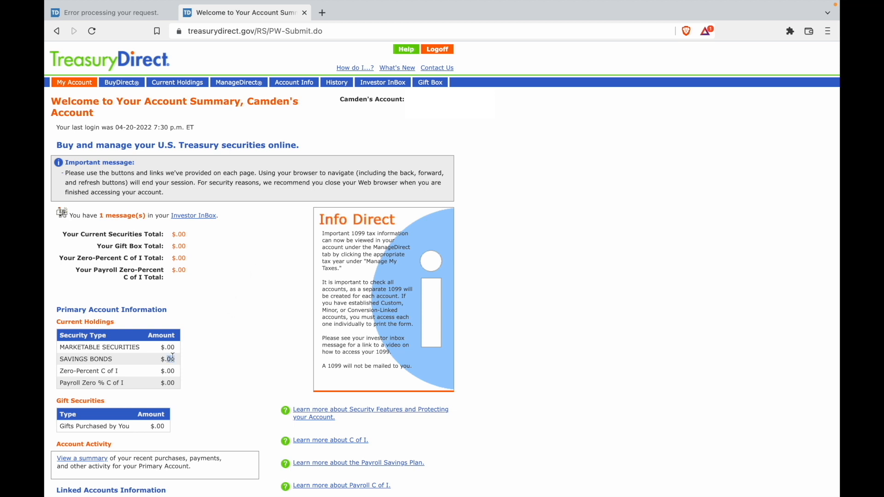